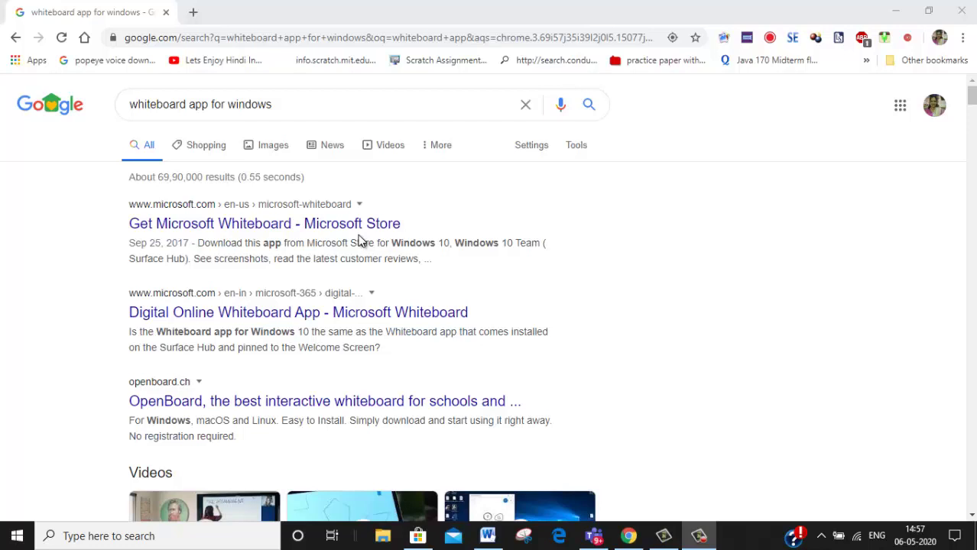
- Open the Microsoft Whiteboard page in the web Microsoft Store and close the region prompt
left_click(164, 106)
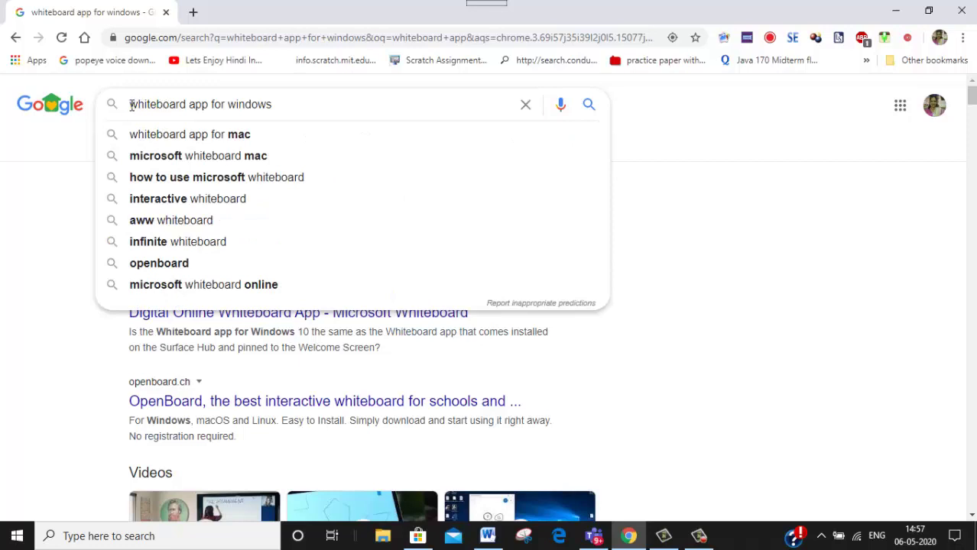
left_click(132, 106)
left_click(702, 143)
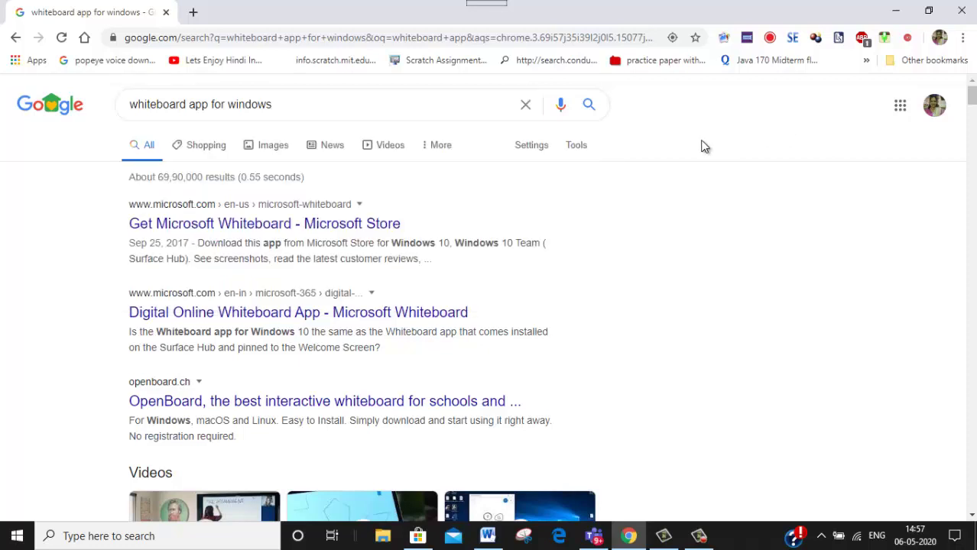
left_click(246, 225)
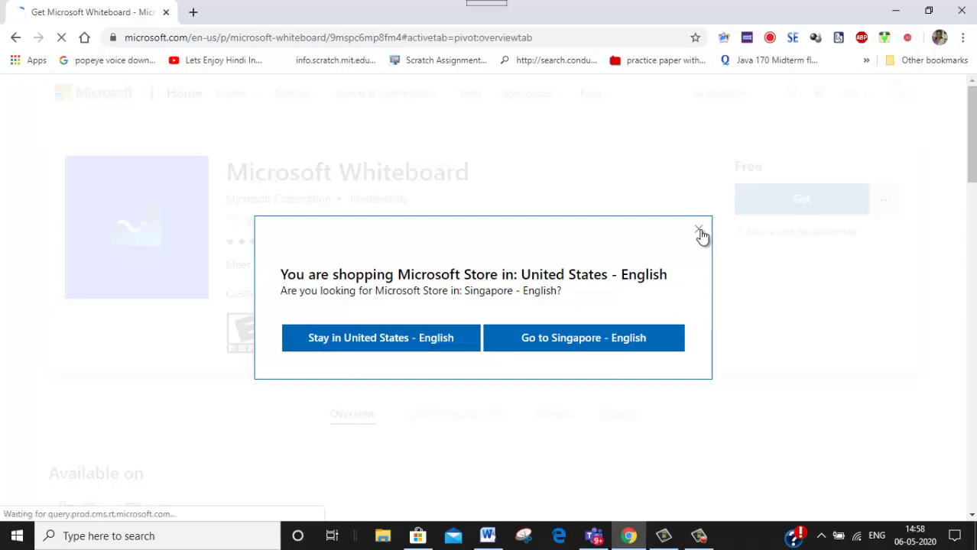
left_click(702, 234)
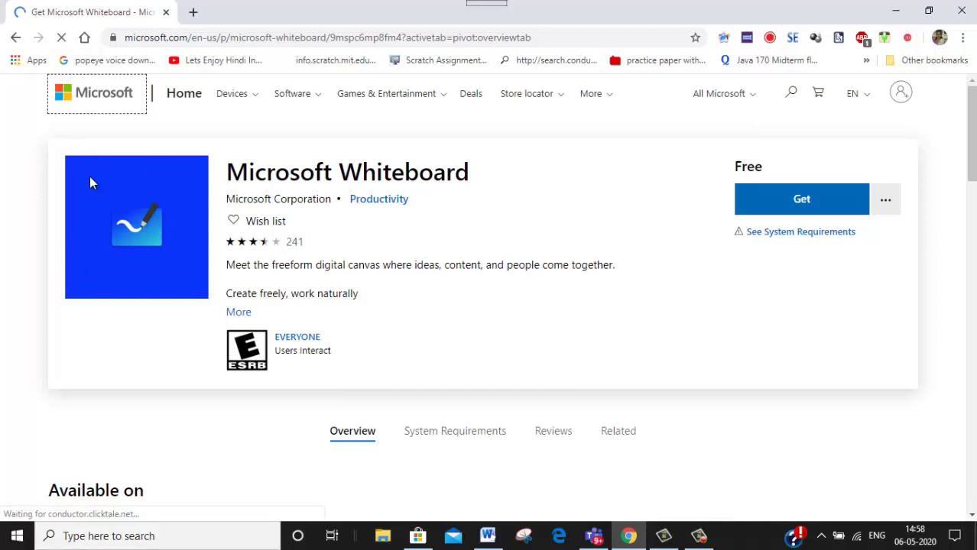
- Launch Microsoft Whiteboard from Recently added in the Start menu
left_click(16, 537)
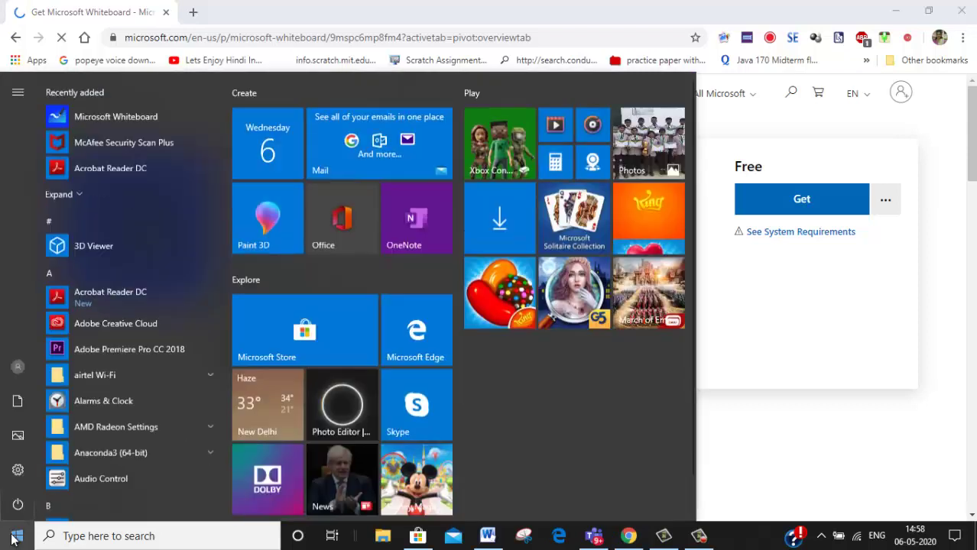
left_click(127, 117)
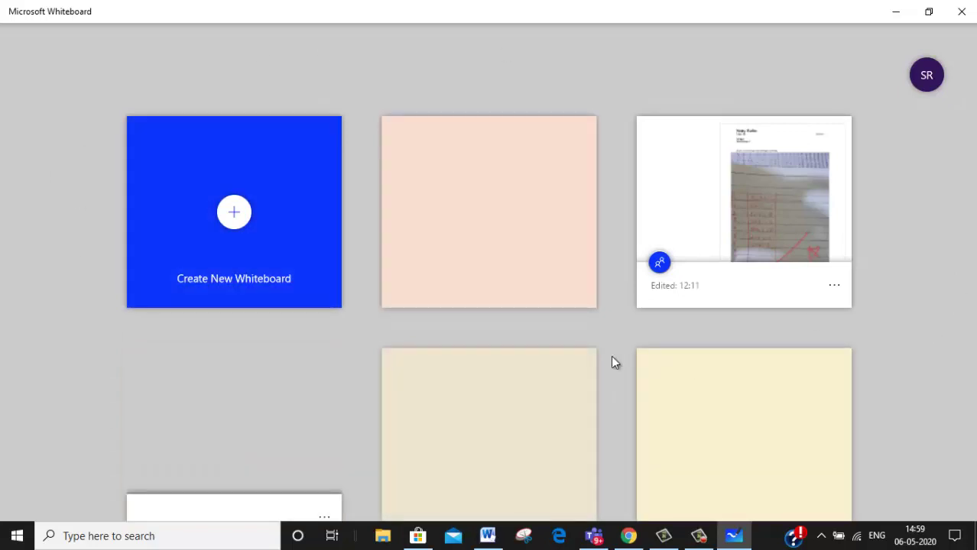
- Create a new blank whiteboard and show its PDF, Word and PowerPoint insert options
left_click(235, 214)
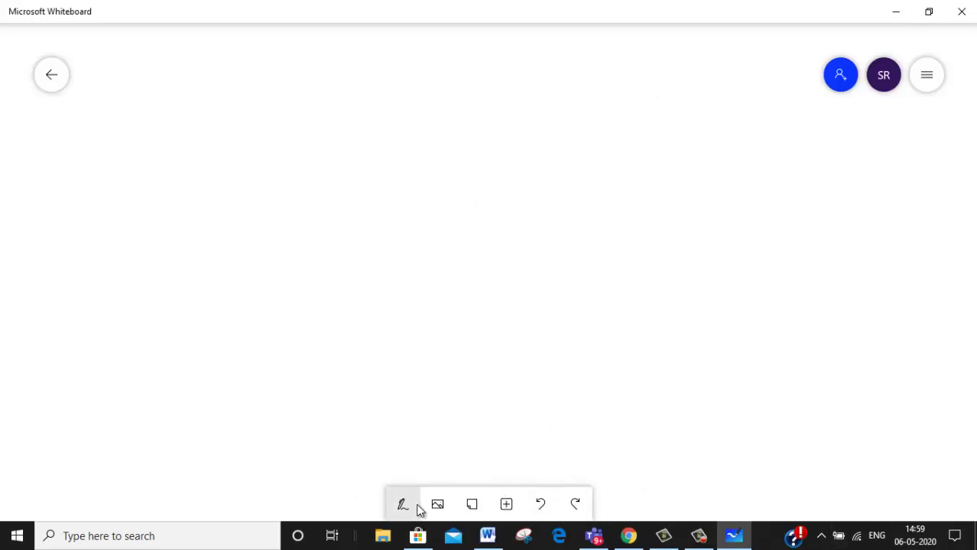
left_click(506, 506)
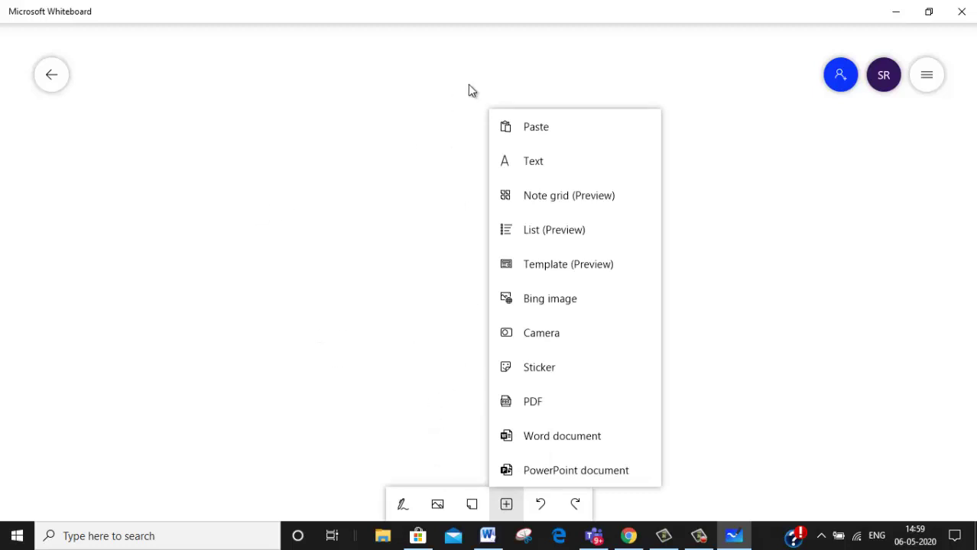
left_click(533, 405)
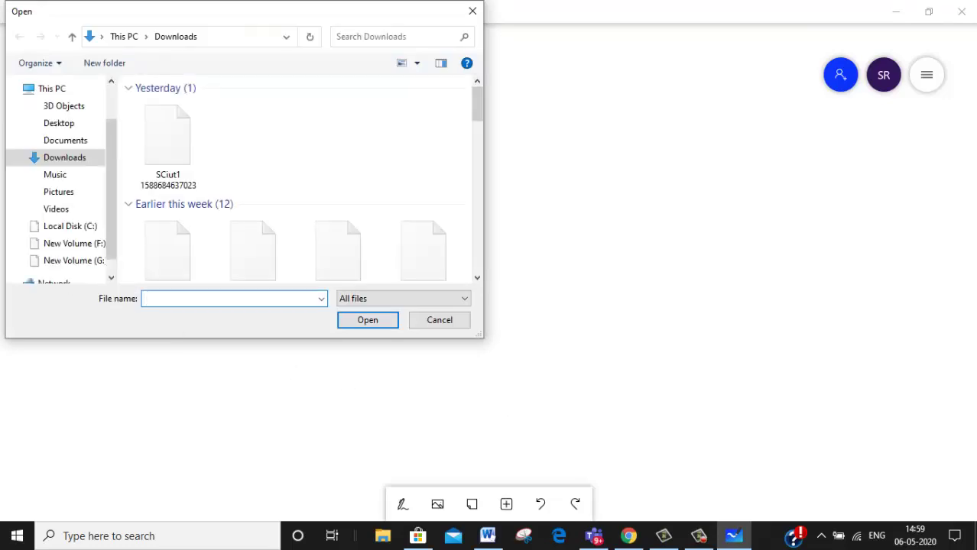
left_click(175, 156)
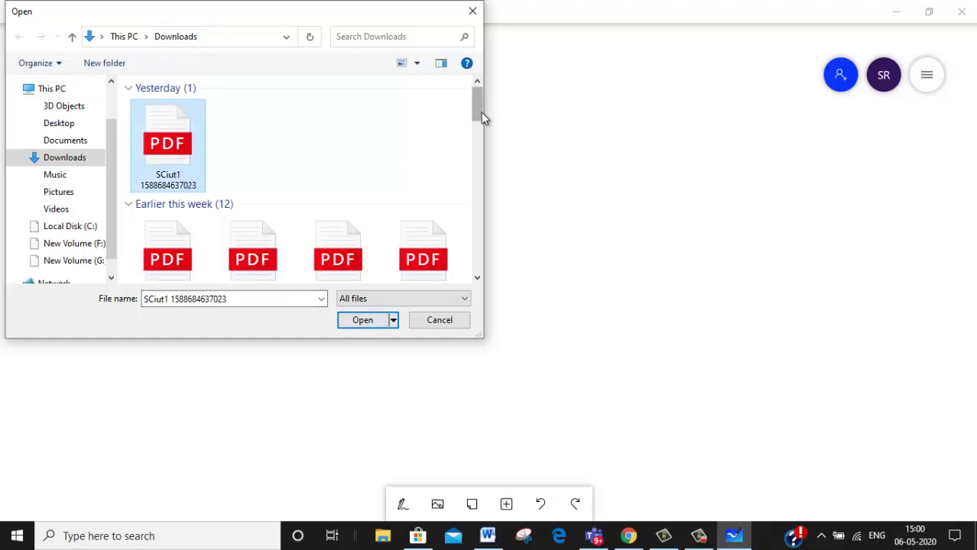
left_click_drag(481, 112, 474, 157)
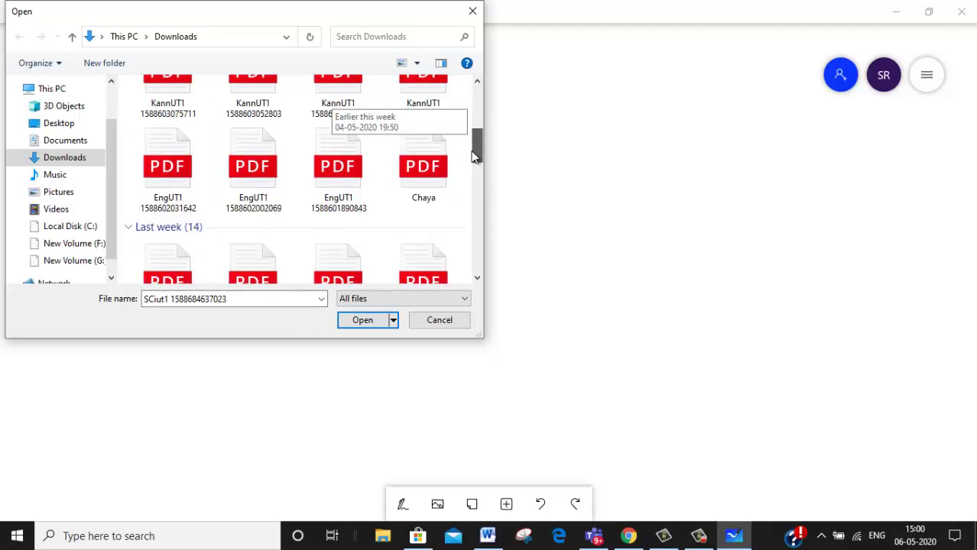
left_click(334, 176)
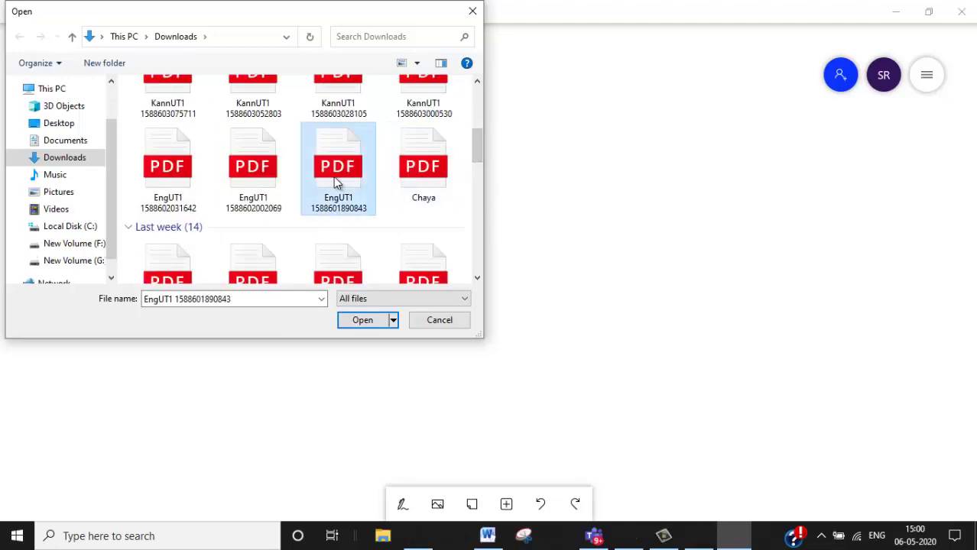
left_click(260, 175)
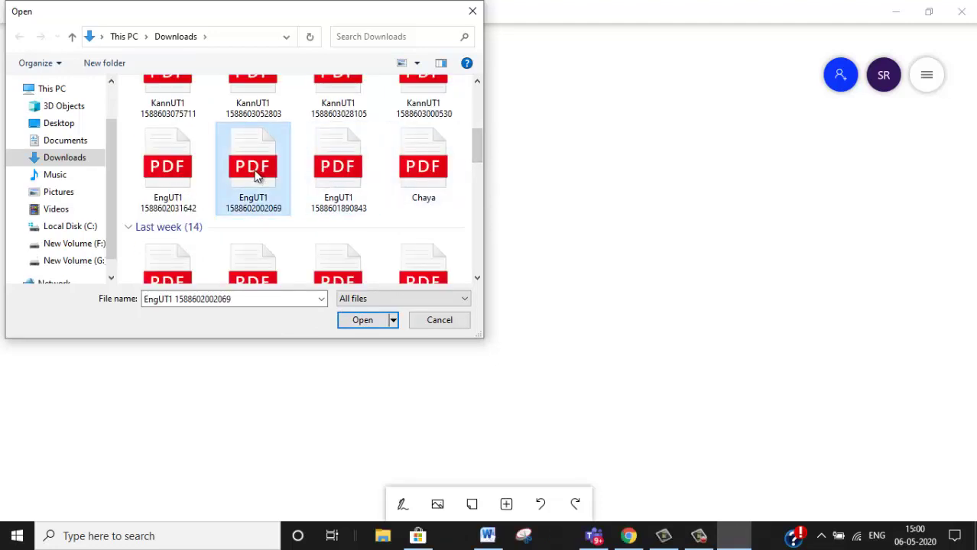
left_click(257, 113)
left_click(350, 118)
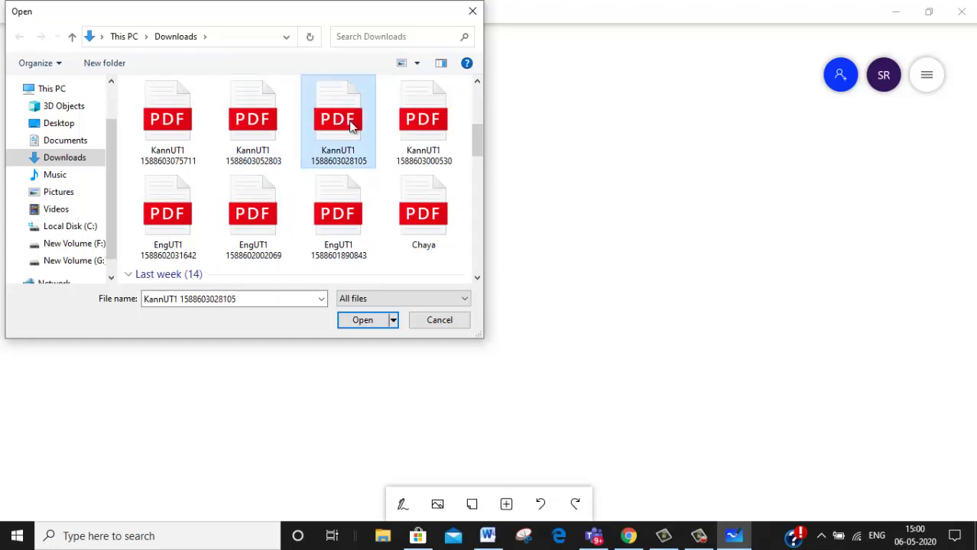
left_click(371, 322)
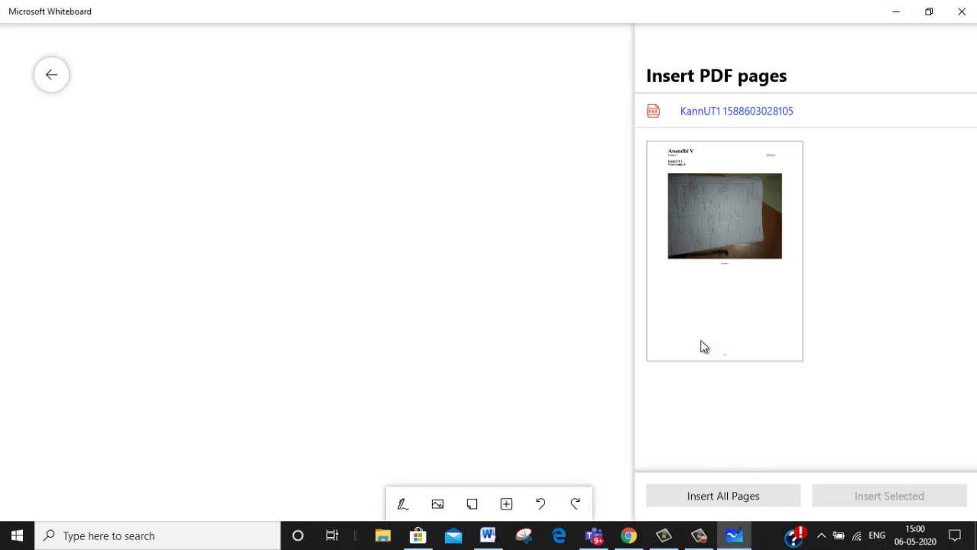
- Insert the PDF's only page, the photographed answer script, onto the board
left_click(731, 221)
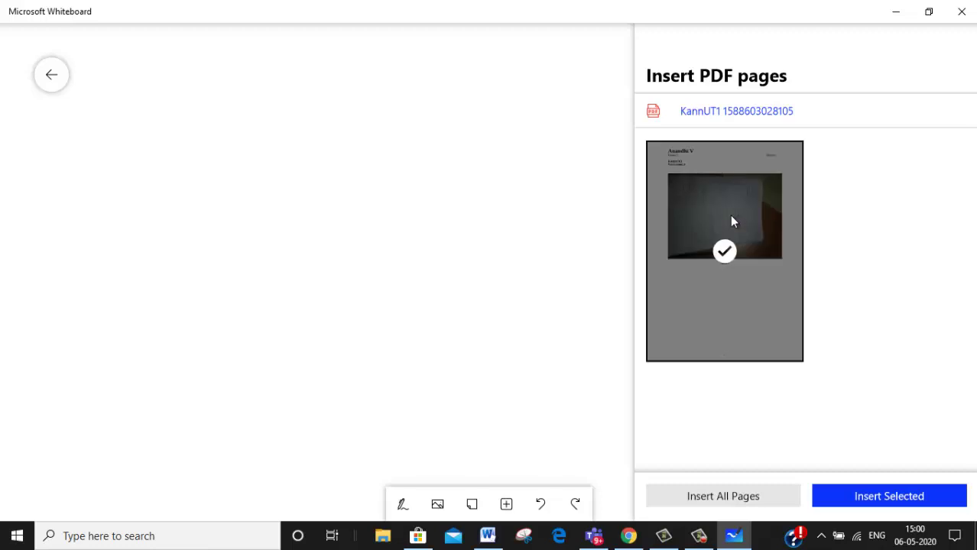
left_click(846, 502)
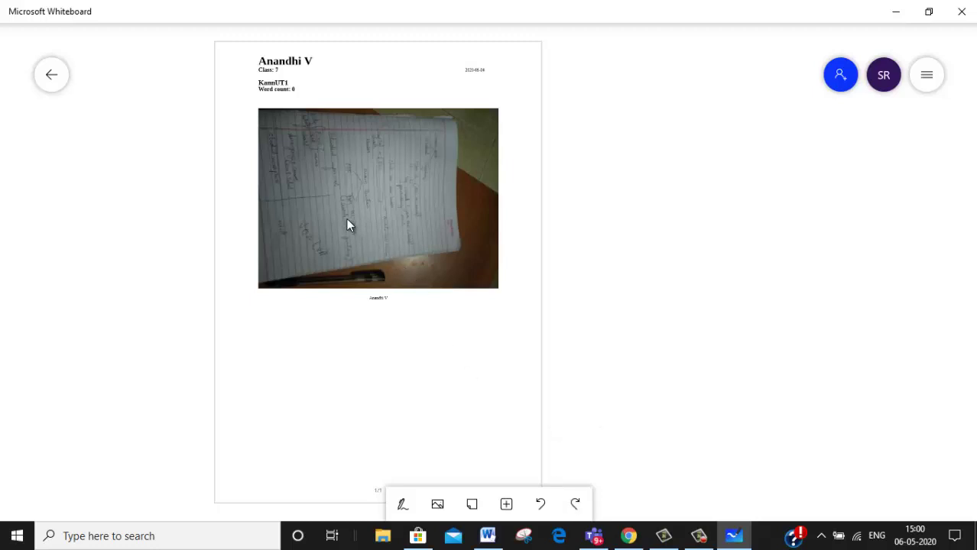
- Select the inserted page, switch to inking mode and choose the red pen
left_click(324, 183)
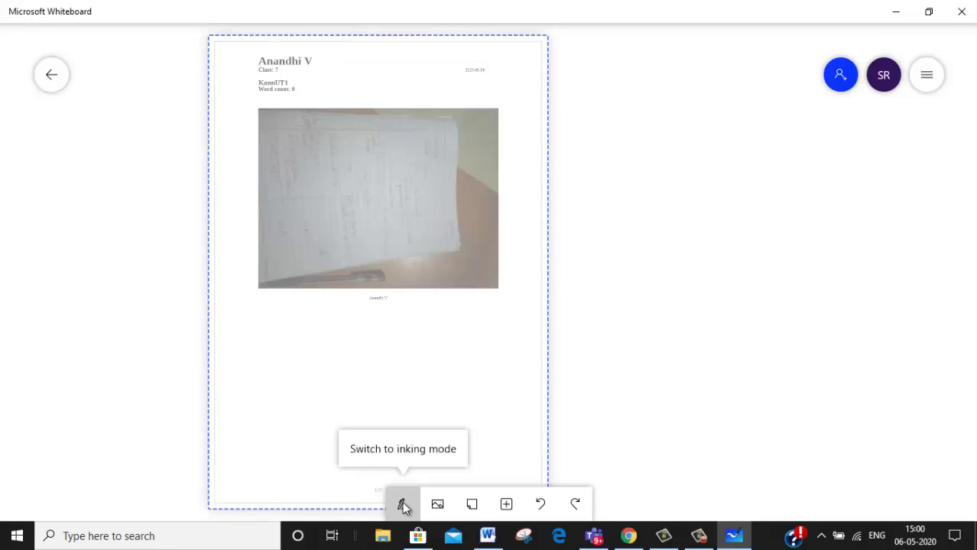
left_click(401, 505)
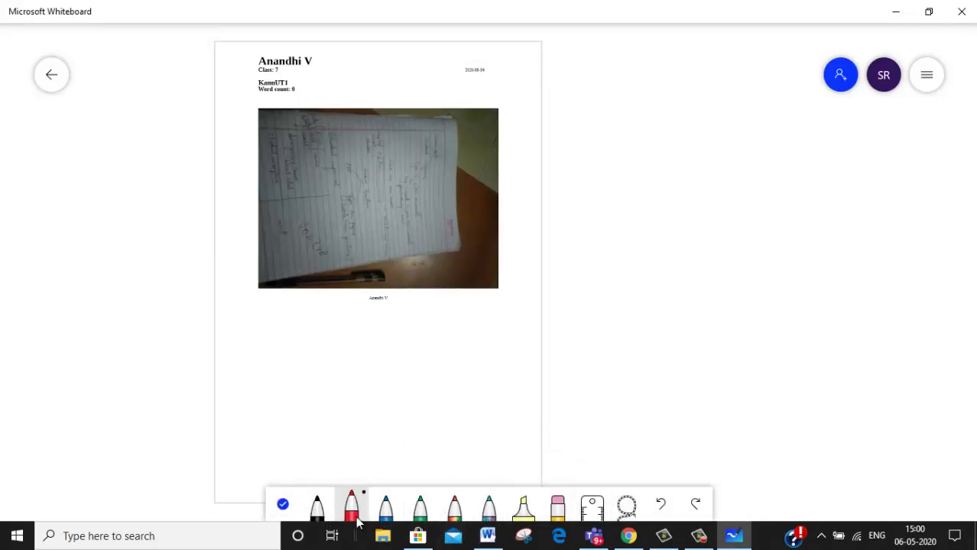
left_click(353, 511)
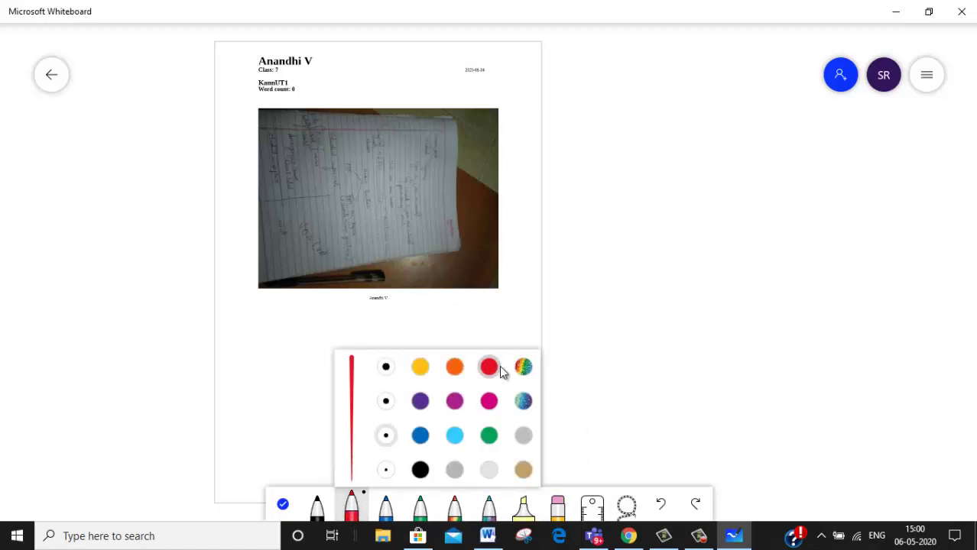
- Draw three red marks across the answer photo and write the circled score 20/21 below
mouse_move(376, 236)
left_mouse_down()
mouse_move(385, 256)
mouse_move(544, 202)
left_mouse_up()
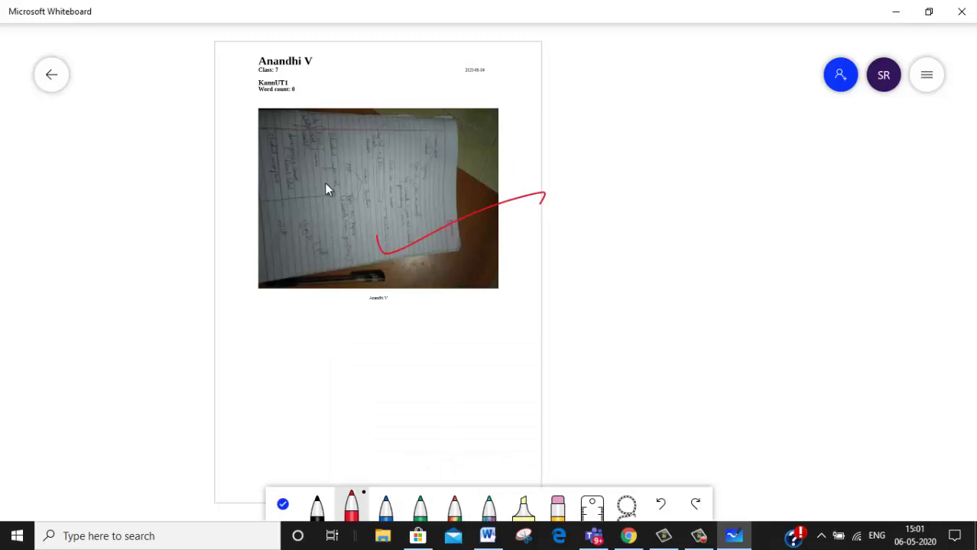
left_click_drag(366, 169, 501, 135)
left_click_drag(306, 214, 441, 209)
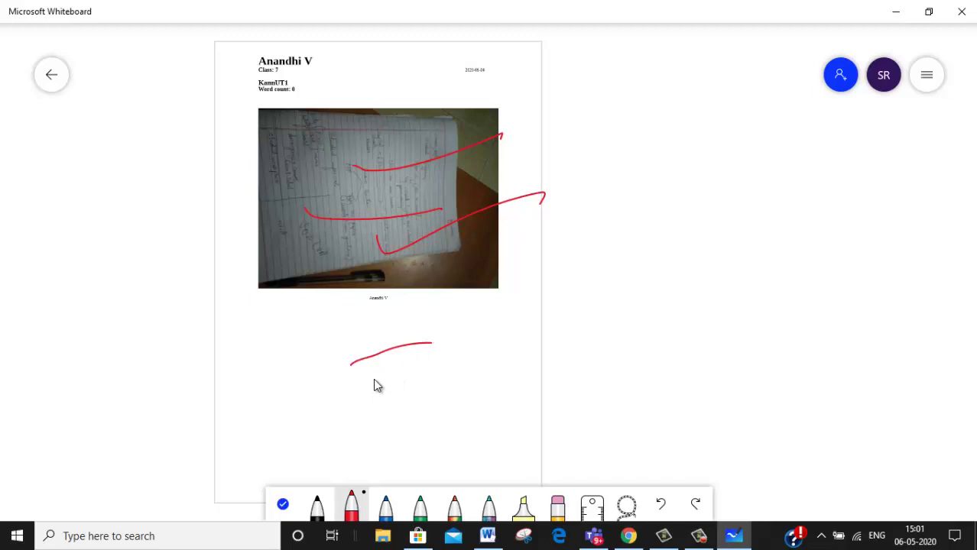
mouse_move(354, 428)
left_mouse_down()
mouse_move(408, 382)
mouse_move(403, 392)
left_mouse_up()
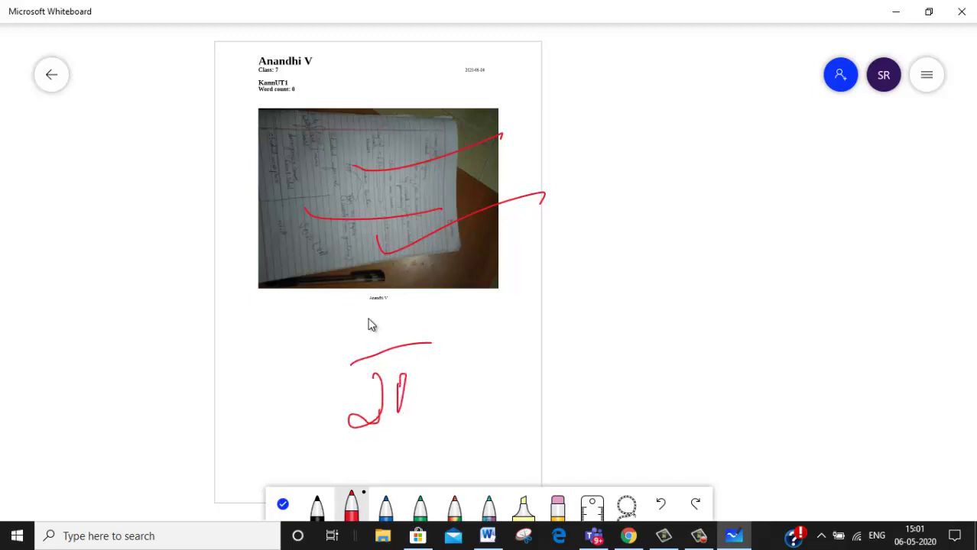
mouse_move(368, 321)
left_mouse_down()
mouse_move(373, 345)
mouse_move(415, 333)
mouse_move(395, 313)
mouse_move(391, 465)
mouse_move(474, 357)
mouse_move(350, 309)
left_mouse_up()
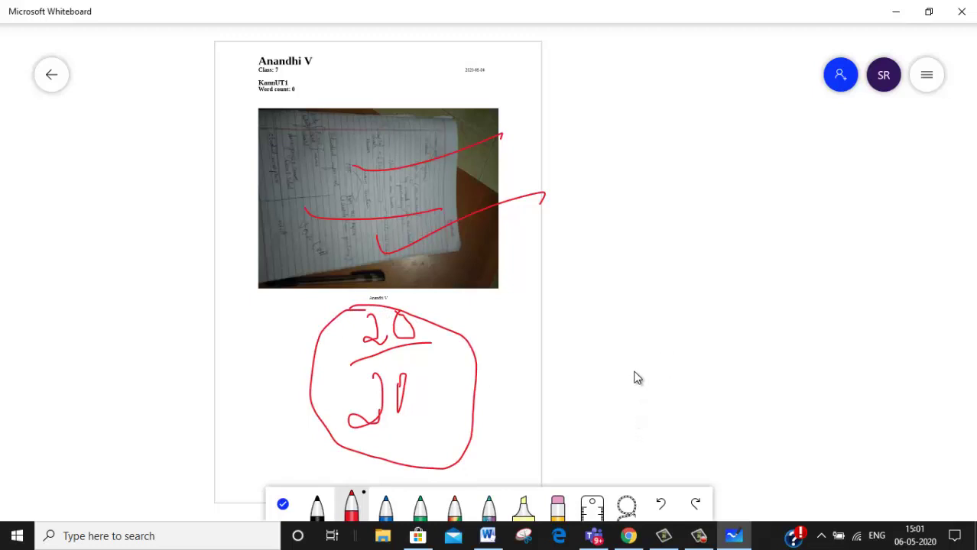
- Exit inking and choose Send to OneNote from the board's settings menu
scroll(634, 378, "down", 4)
scroll(634, 377, "up", 5)
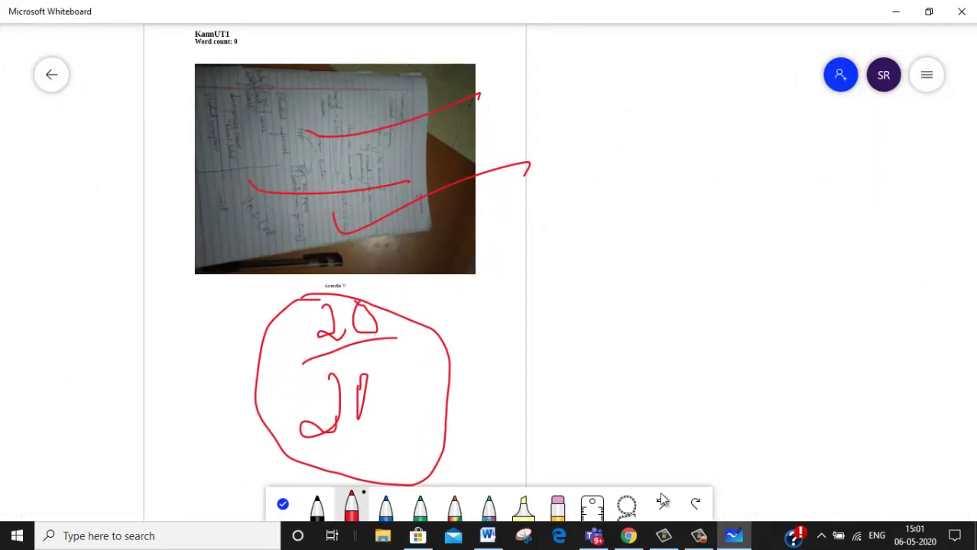
left_click(284, 502)
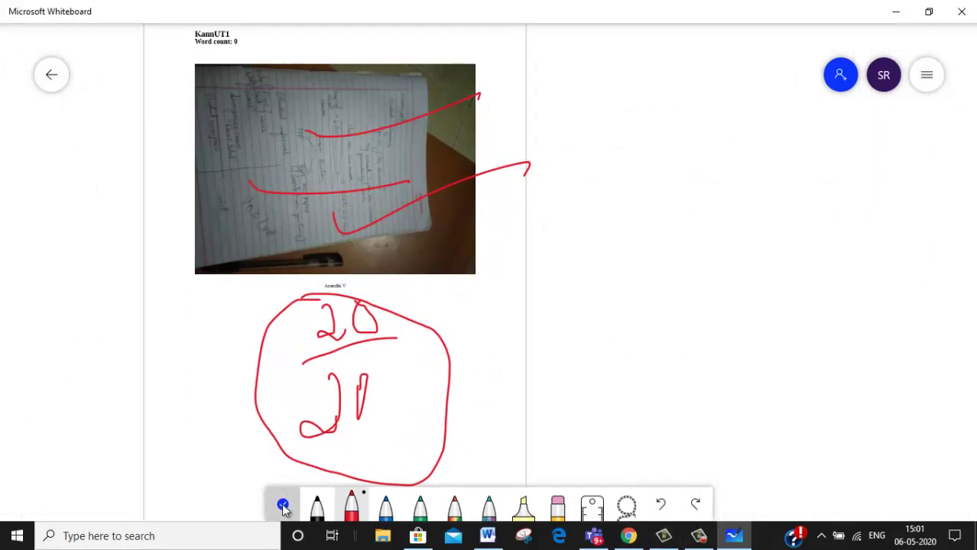
left_click(926, 76)
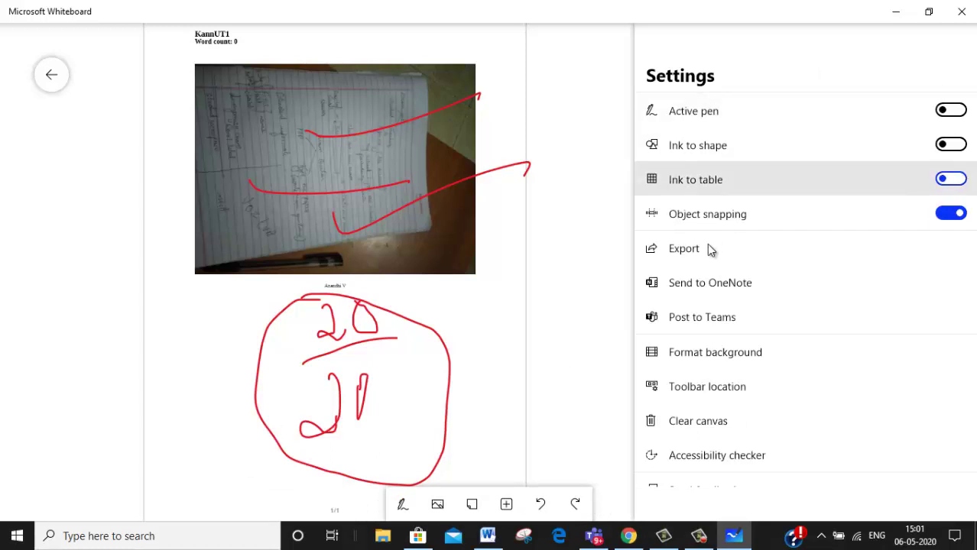
left_click(702, 284)
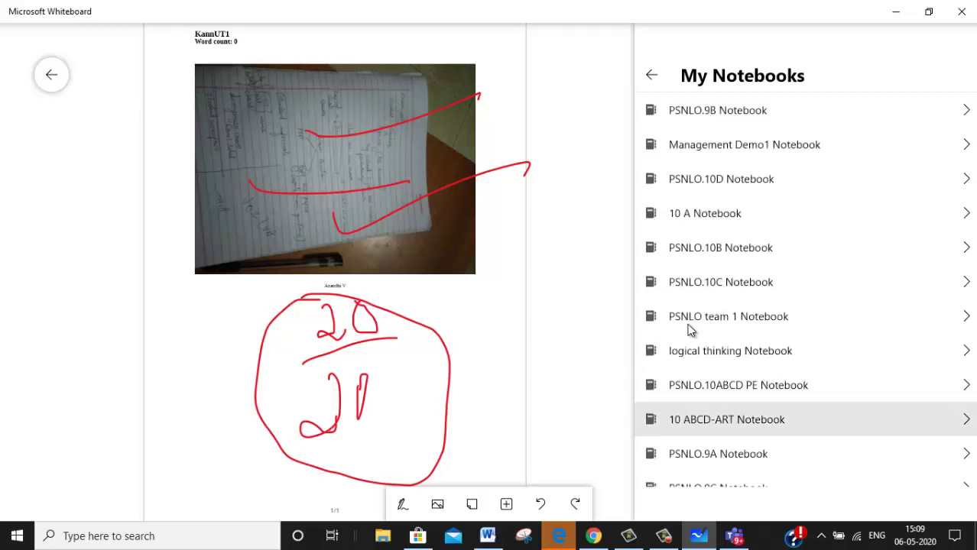
- Find PSNLO.10C Notebook in the My Notebooks list and open its sections
scroll(690, 329, "down", 1)
scroll(689, 329, "down", 3)
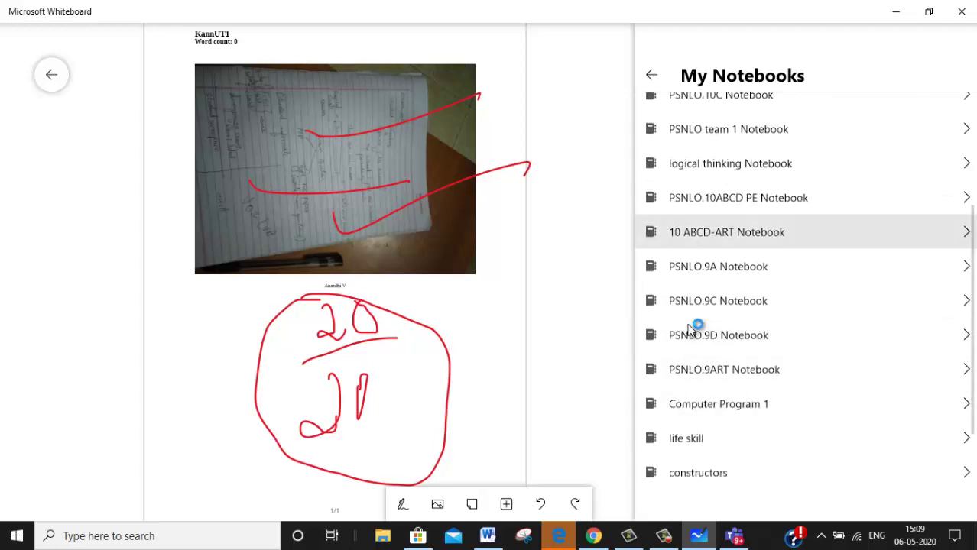
scroll(689, 328, "up", 2)
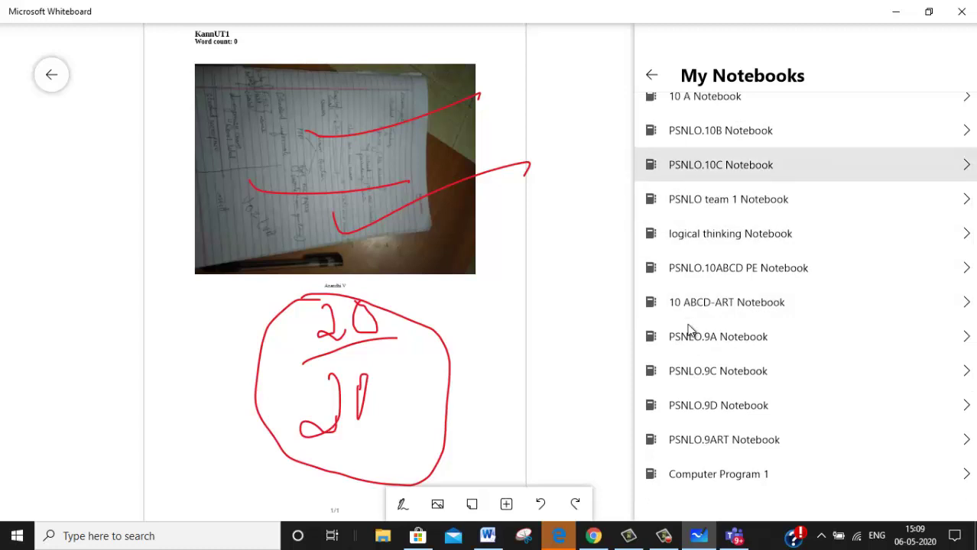
key("Return")
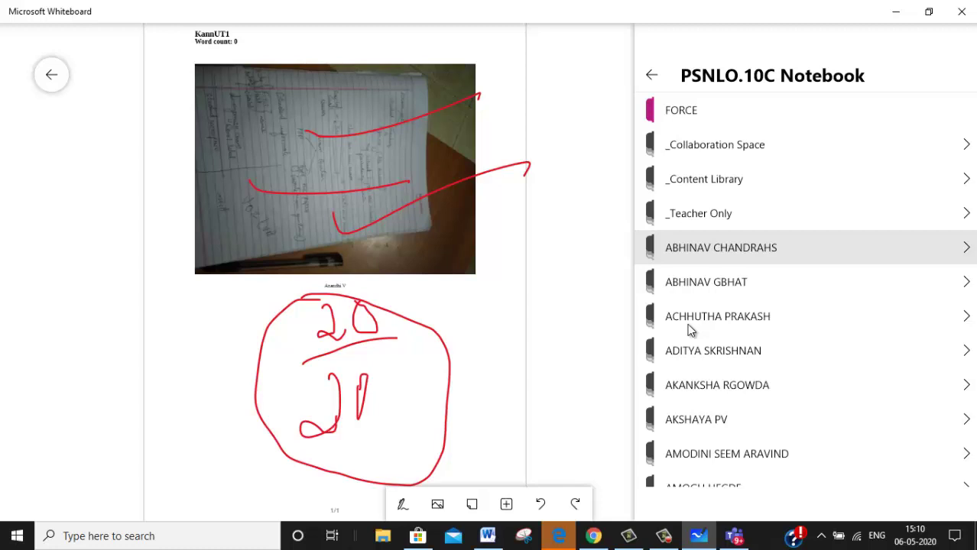
- Send the board to the first student's section of PSNLO.10C Notebook
key("Return")
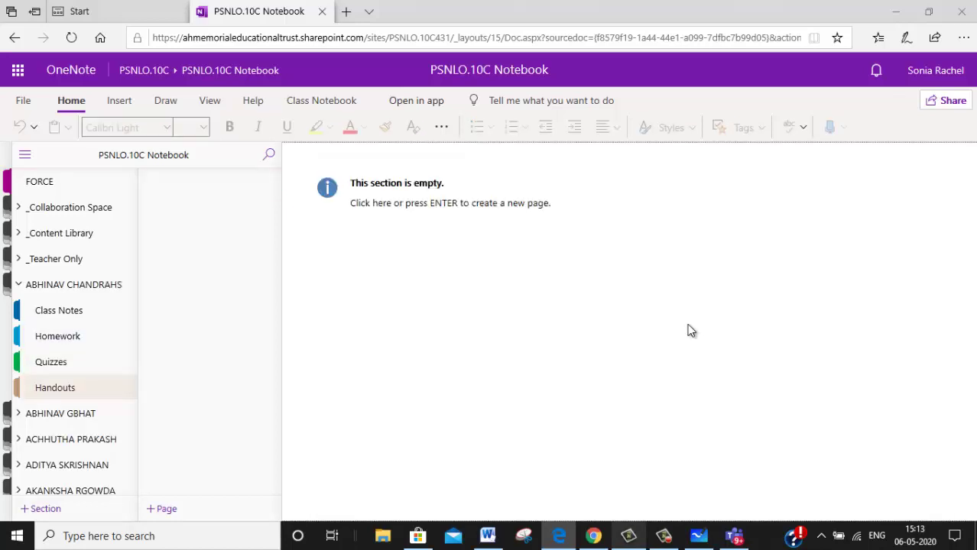
- Open the student's Quizzes section, then switch through Whiteboard to the class team in Teams
key("Up")
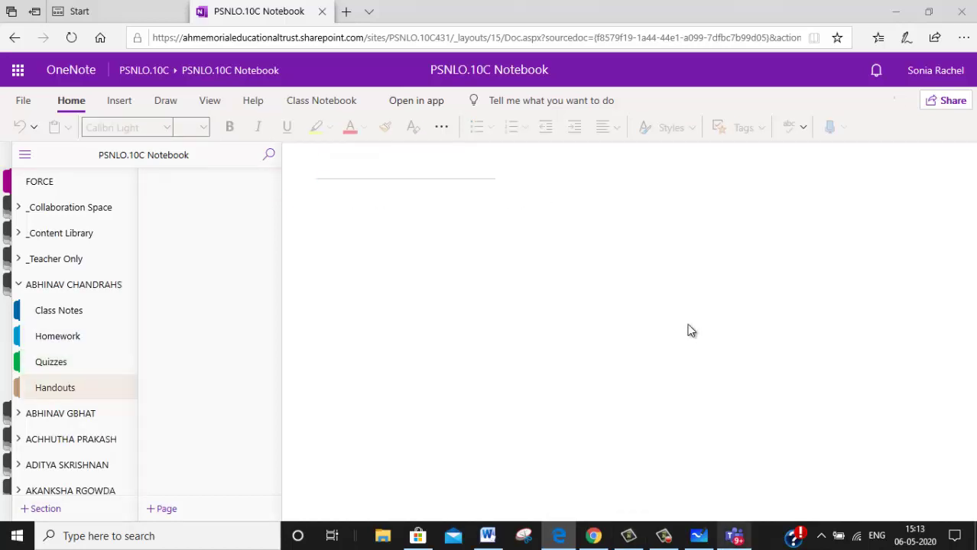
key("alt+Tab")
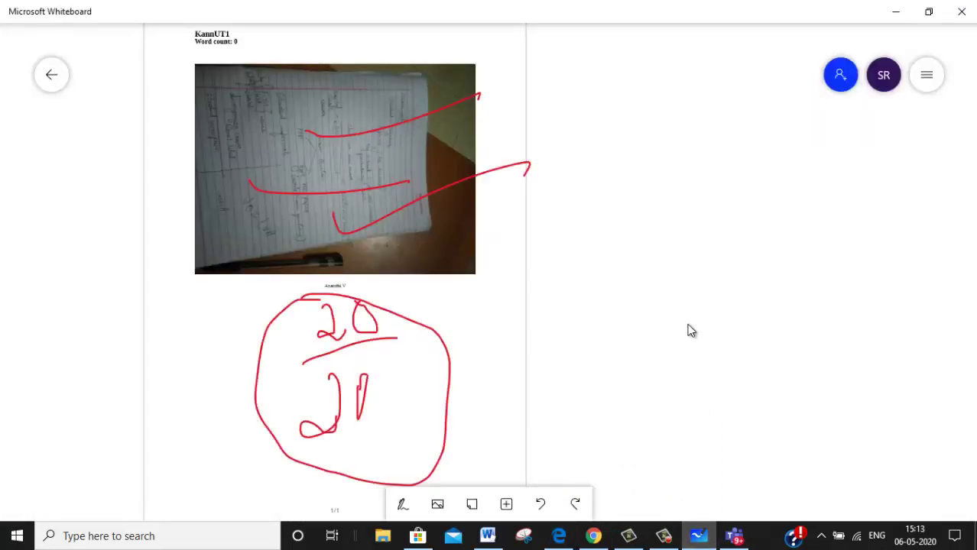
key("alt+Tab")
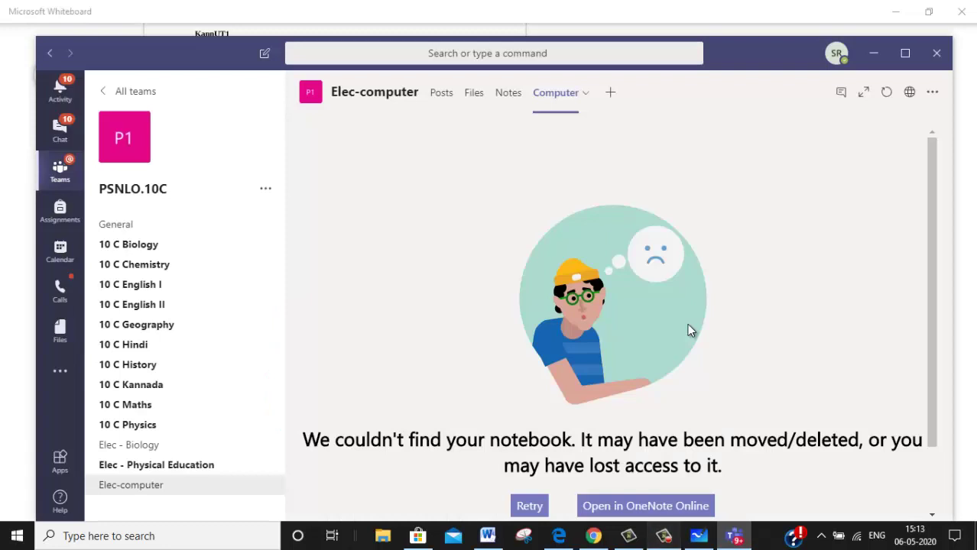
- Leave the Teams notebook error and return to the PSNLO.10C Notebook in the browser
key("alt+Tab")
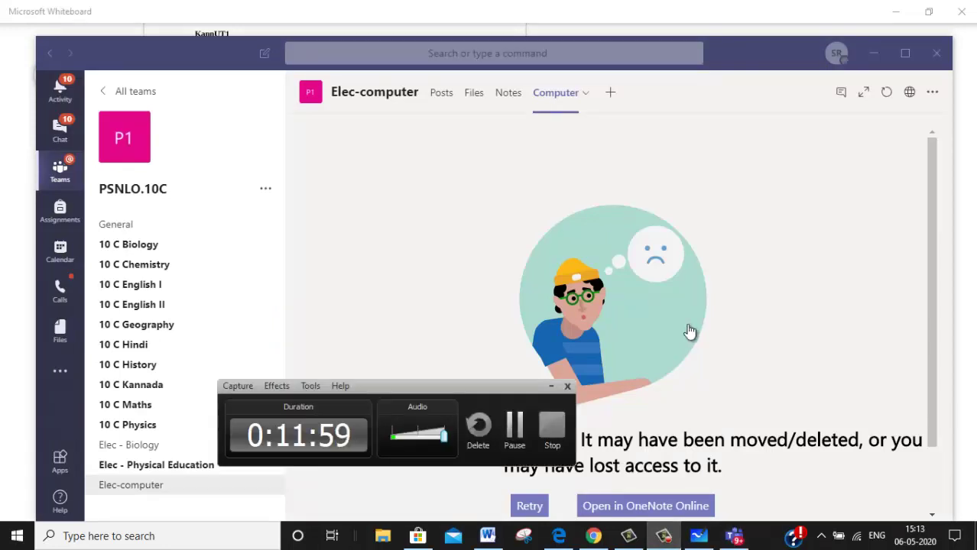
key("alt+Tab")
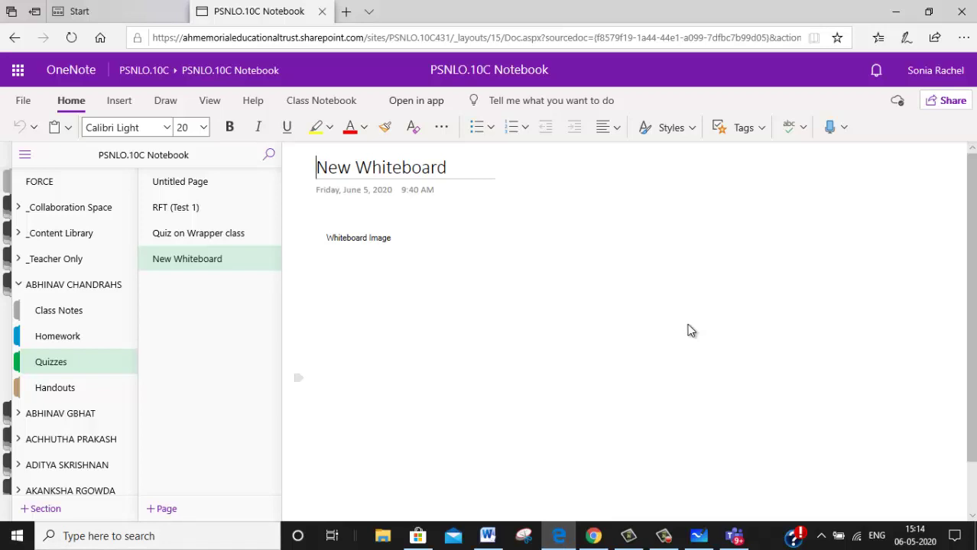
- Scroll down the New Whiteboard page to show the marked whiteboard image and its attribution link
scroll(687, 330, "down", 2)
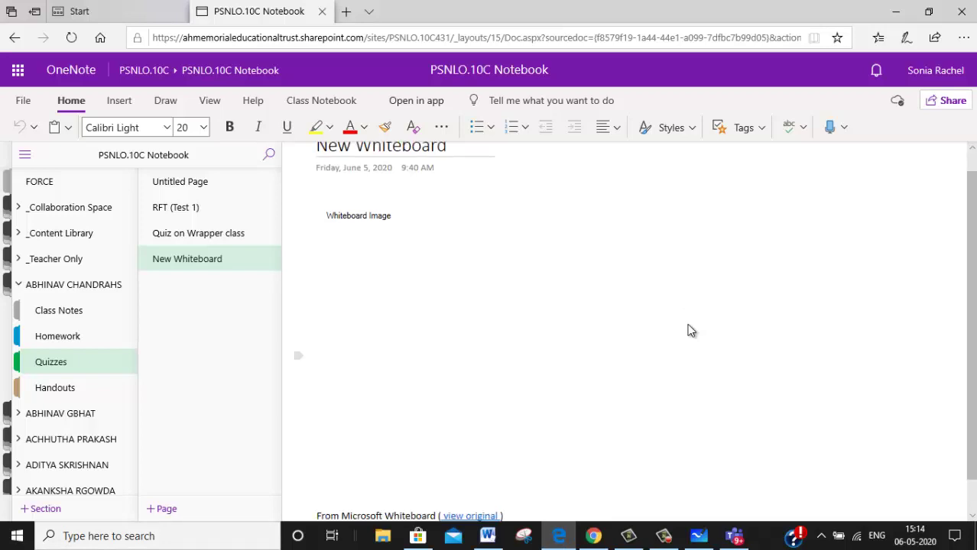